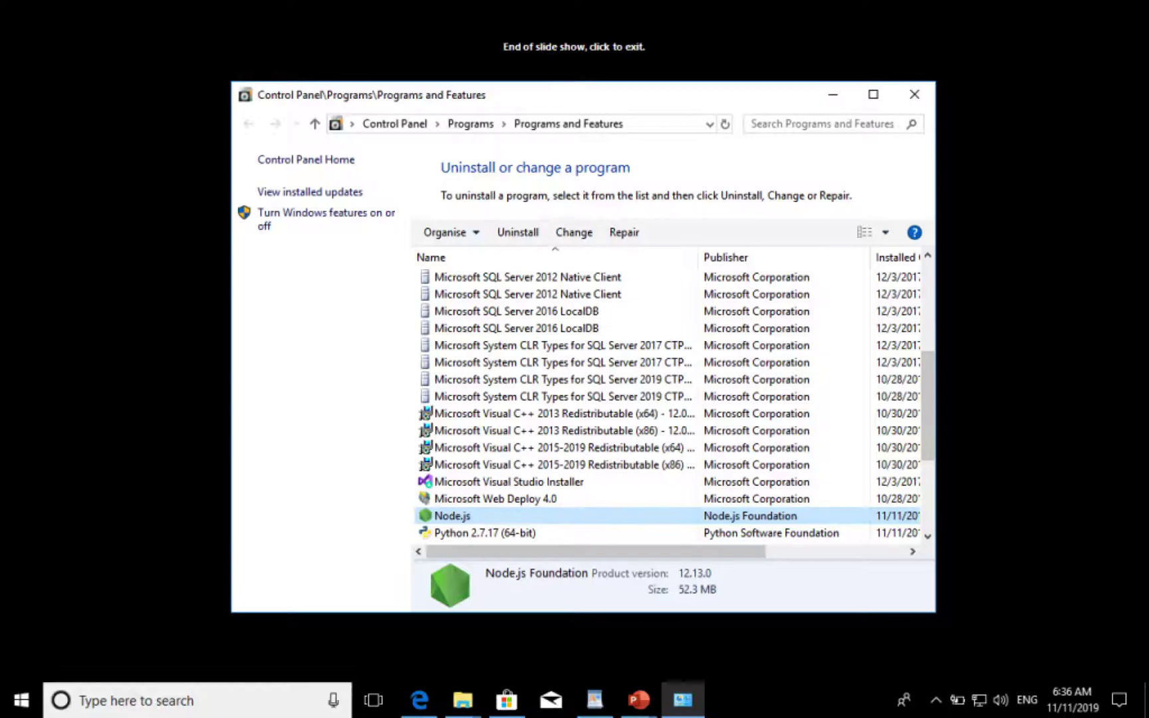
Exit the slide show, returning to slide 2 of How to UnInstall Node js.pptx for editing.
left_click(924, 96)
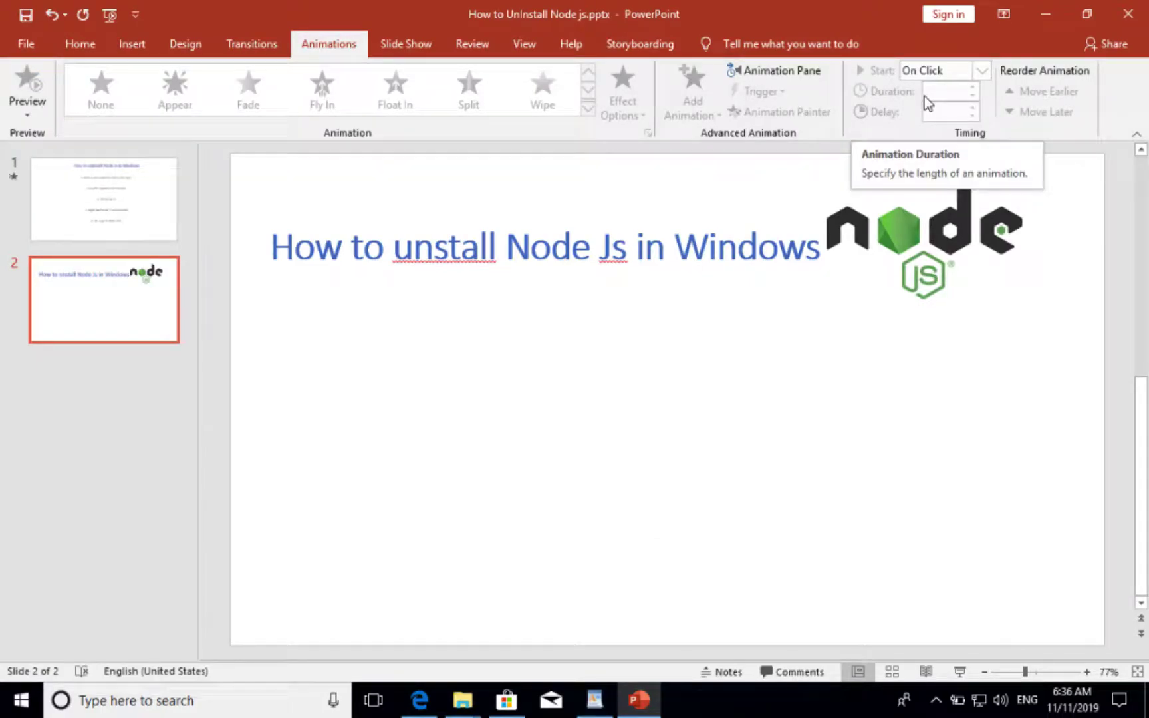
Replace the Run box's prefilled command with appwiz.cpl and run it to open Programs and Features.
key("super+r")
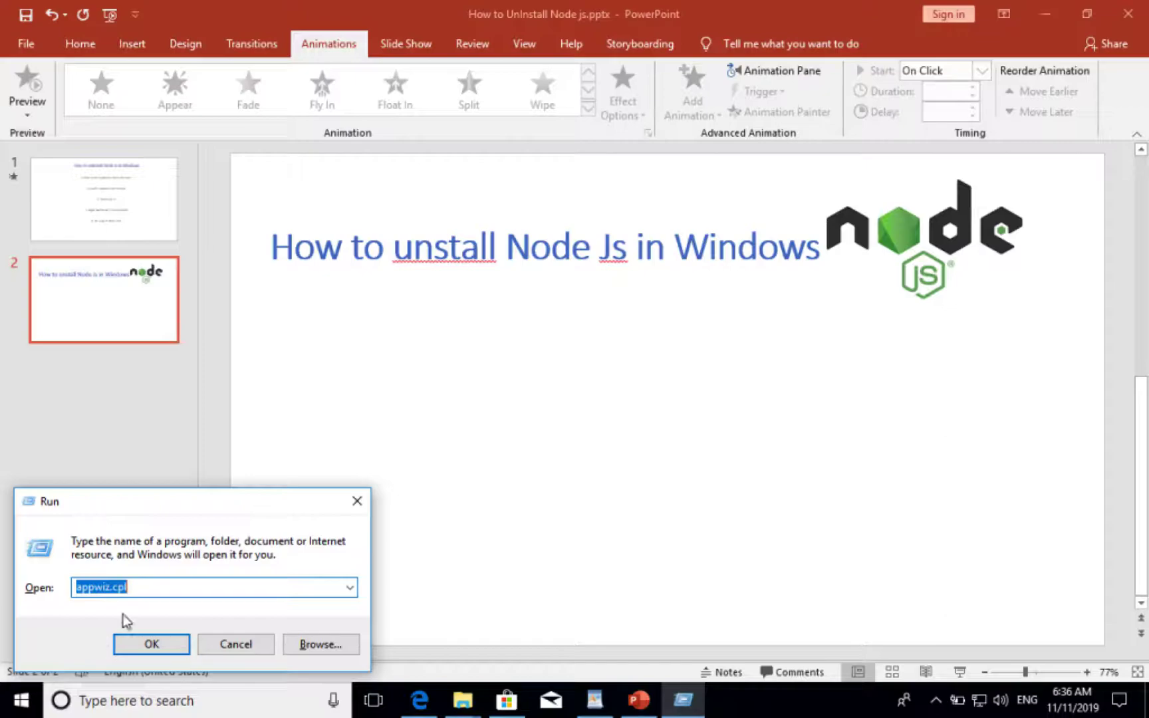
left_click(154, 592)
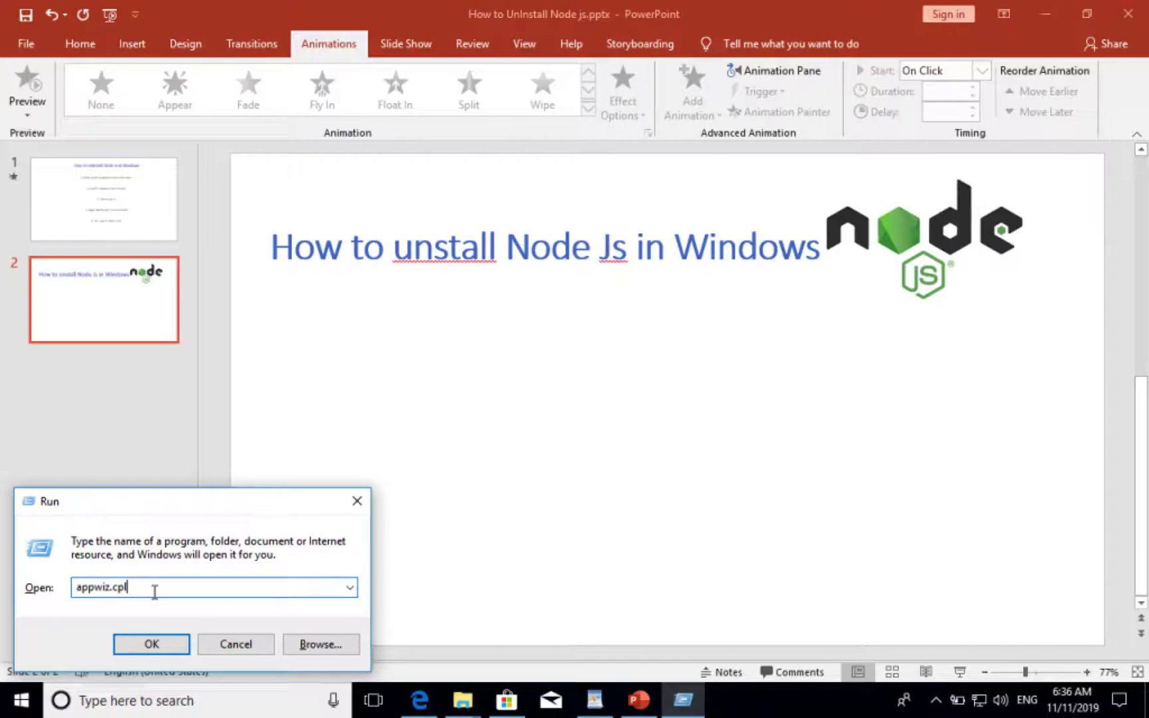
key("BackSpace")
key("BackSpace")
key("BackSpace")
key("BackSpace")
key("BackSpace")
key("BackSpace")
key("BackSpace")
key("BackSpace")
key("BackSpace")
key("BackSpace")
type("a")
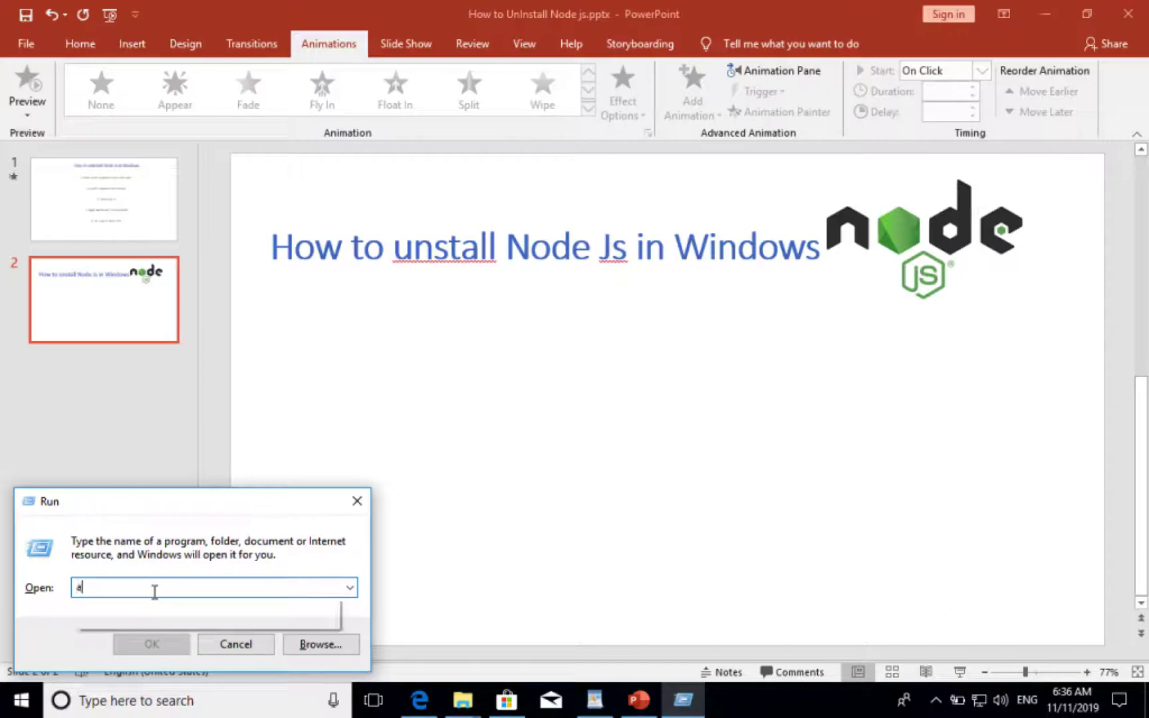
type("ppwi")
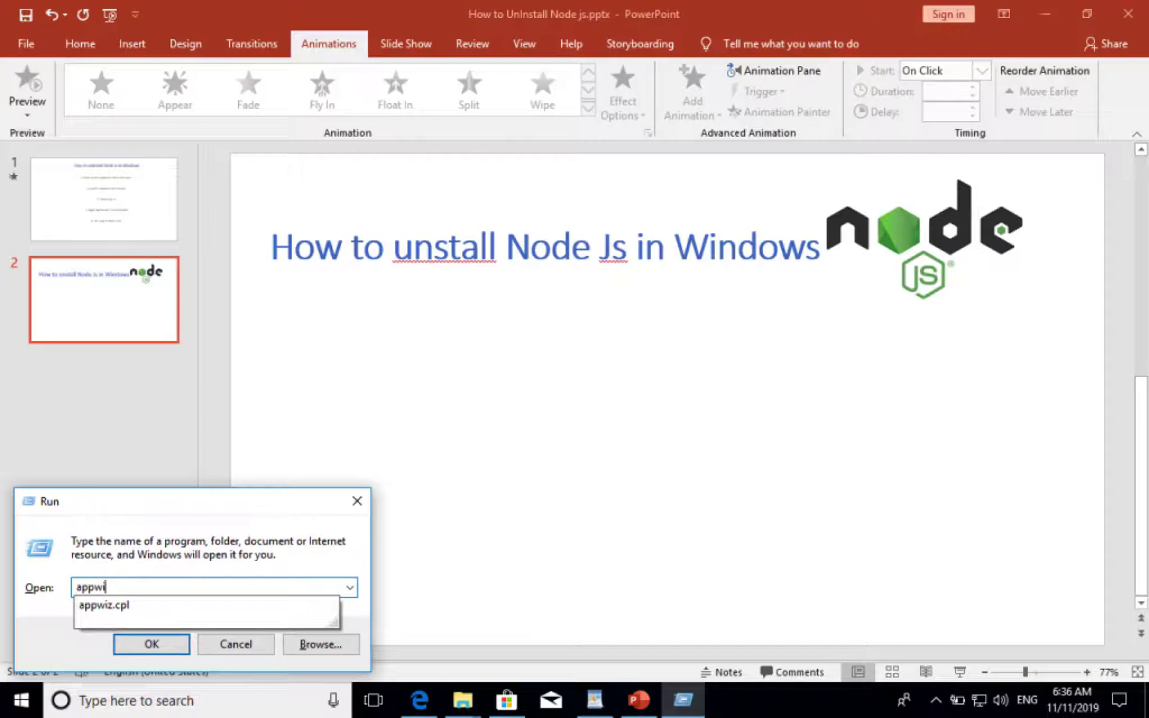
type("z.cpl")
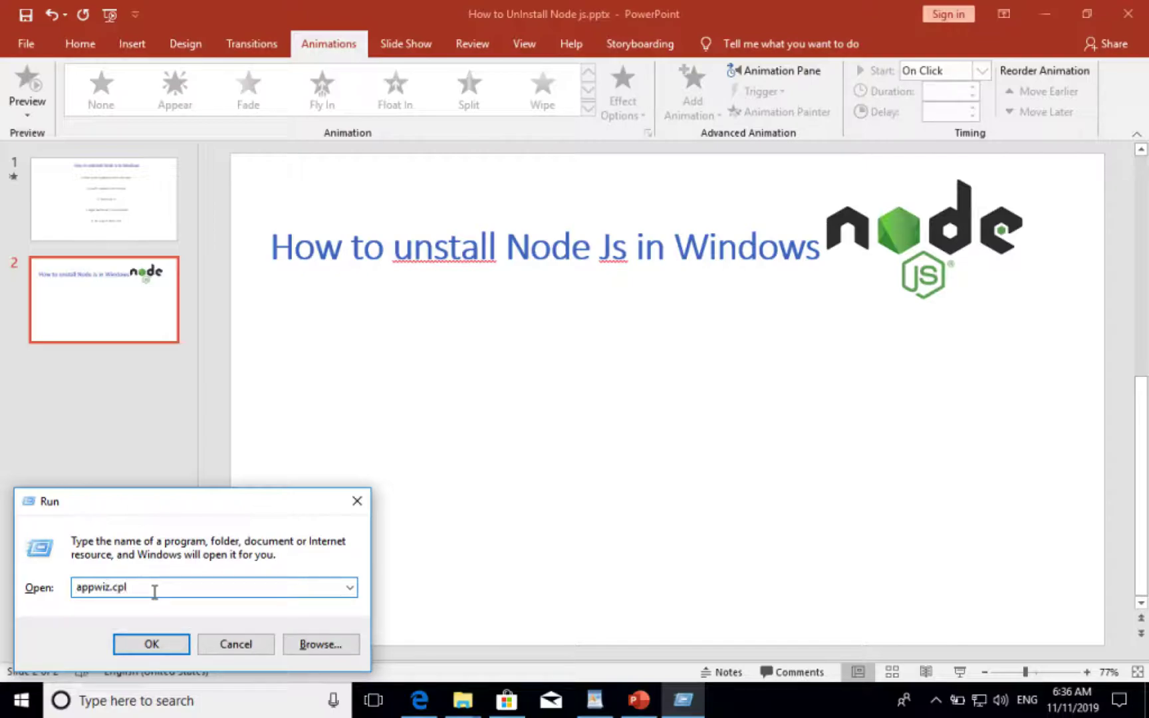
key("Return")
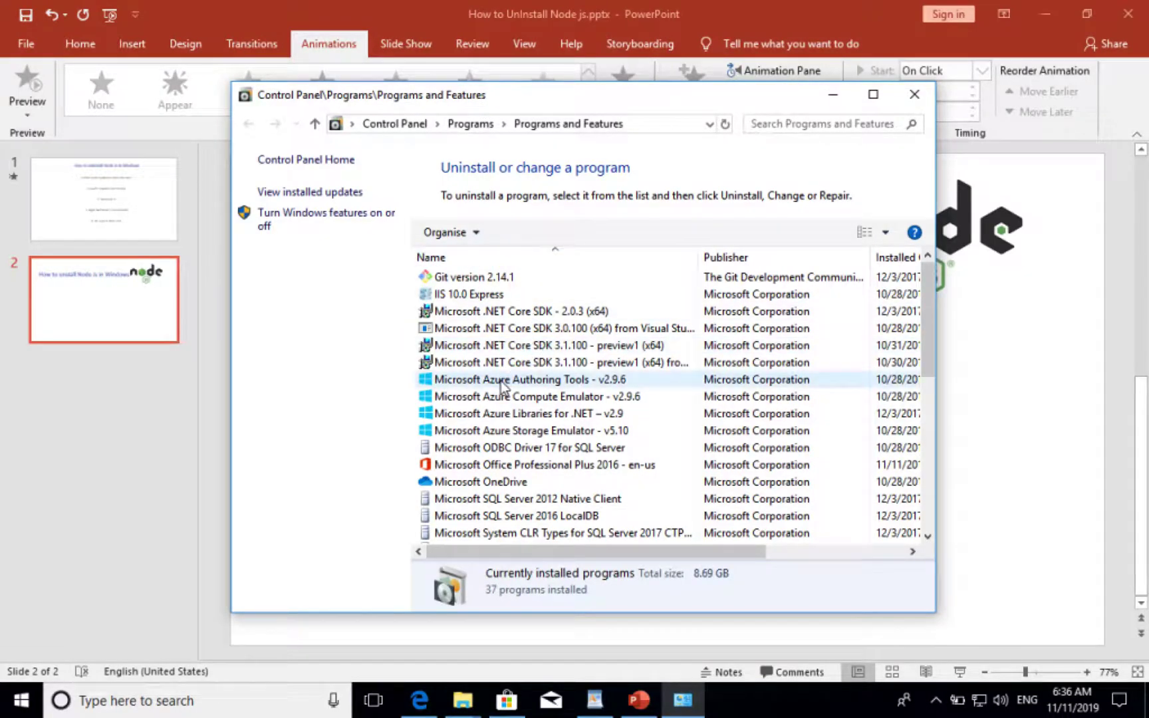
Maximize Programs and Features, choose Uninstall for Node.js, and confirm the removal.
left_click(872, 93)
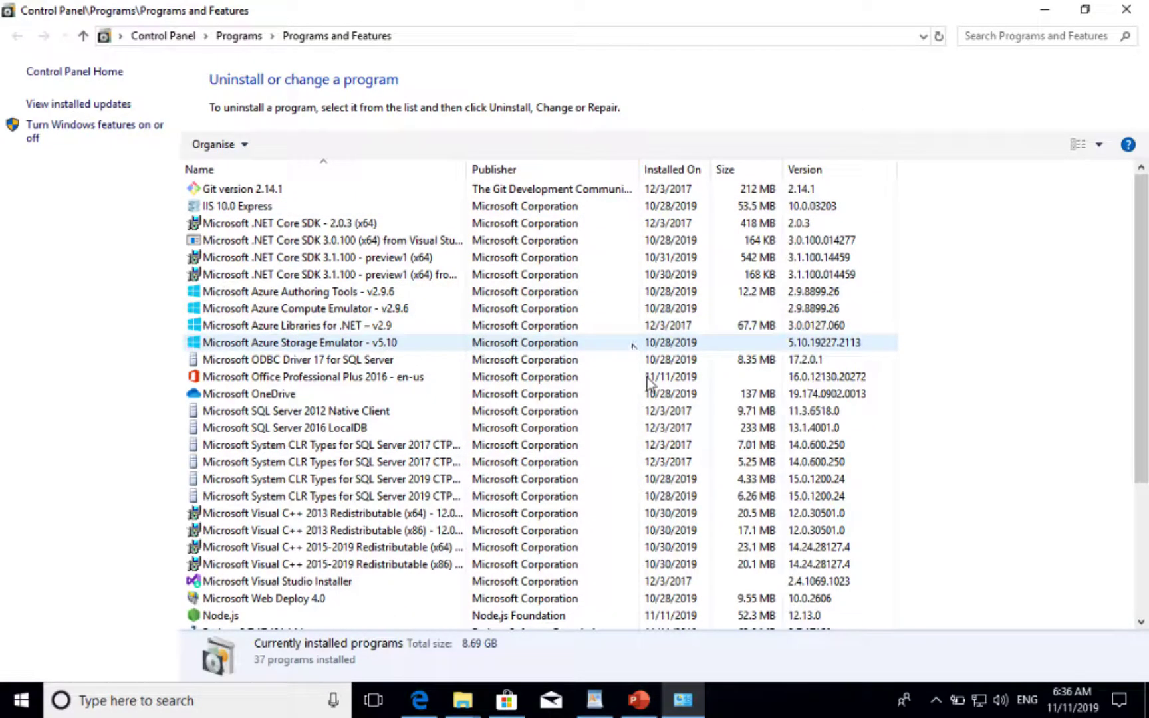
left_click(220, 615)
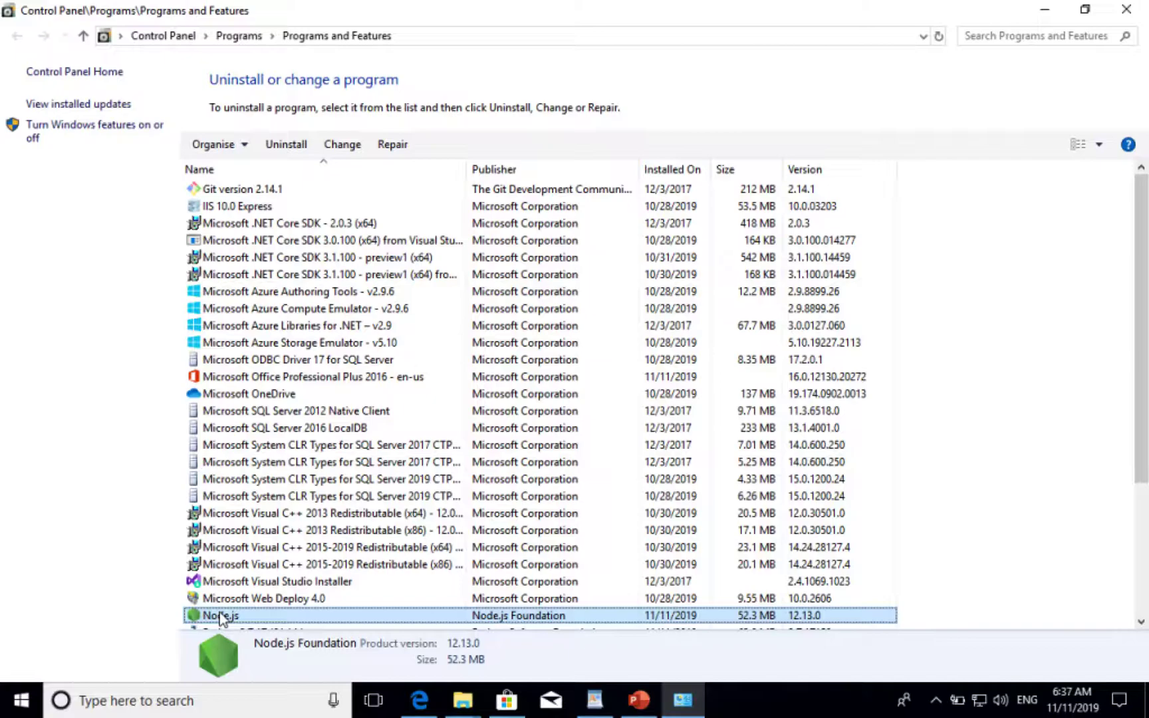
right_click(221, 613)
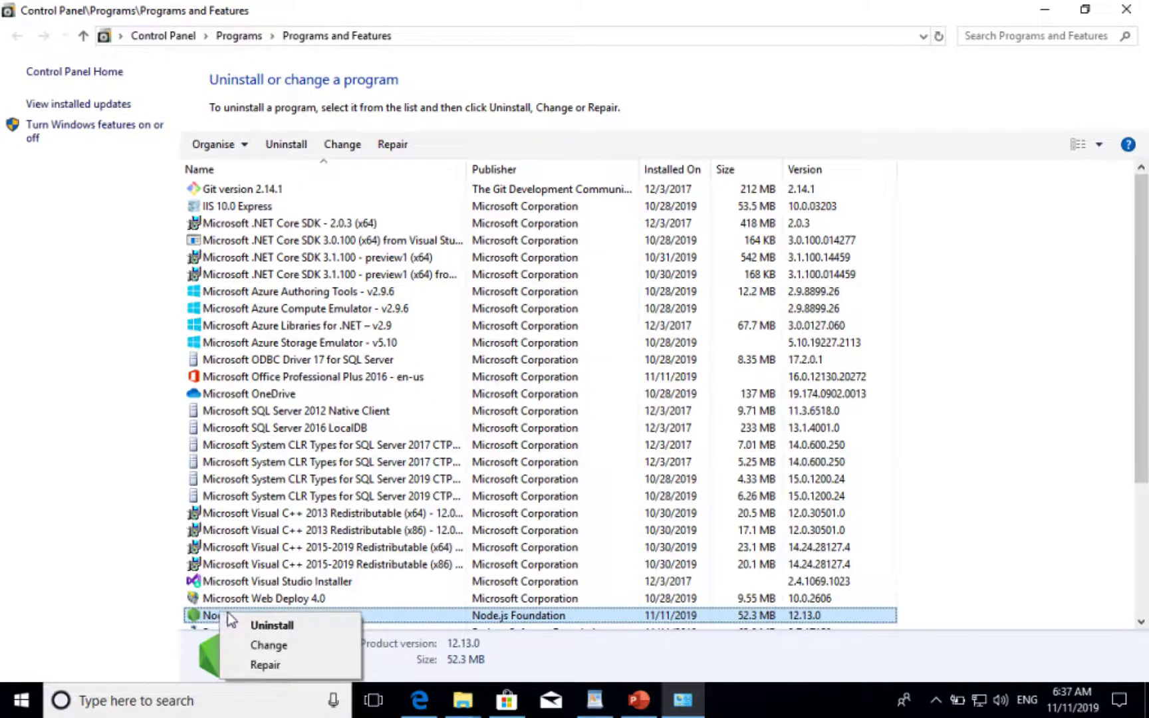
left_click(278, 627)
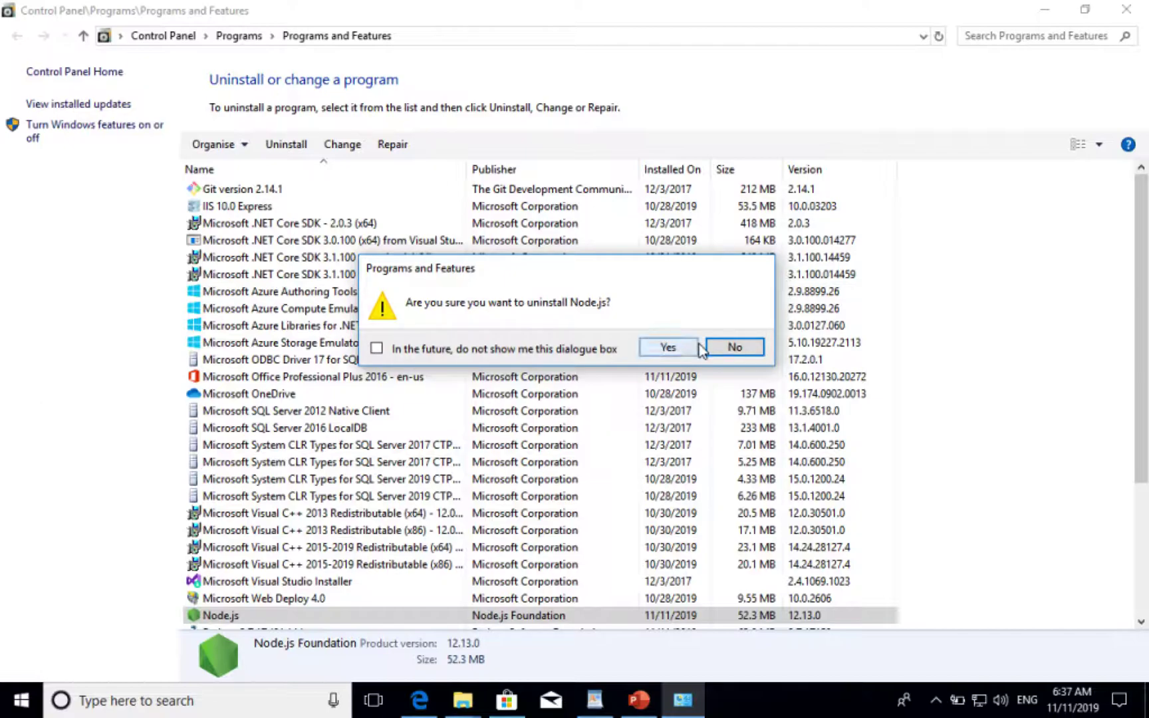
left_click(668, 347)
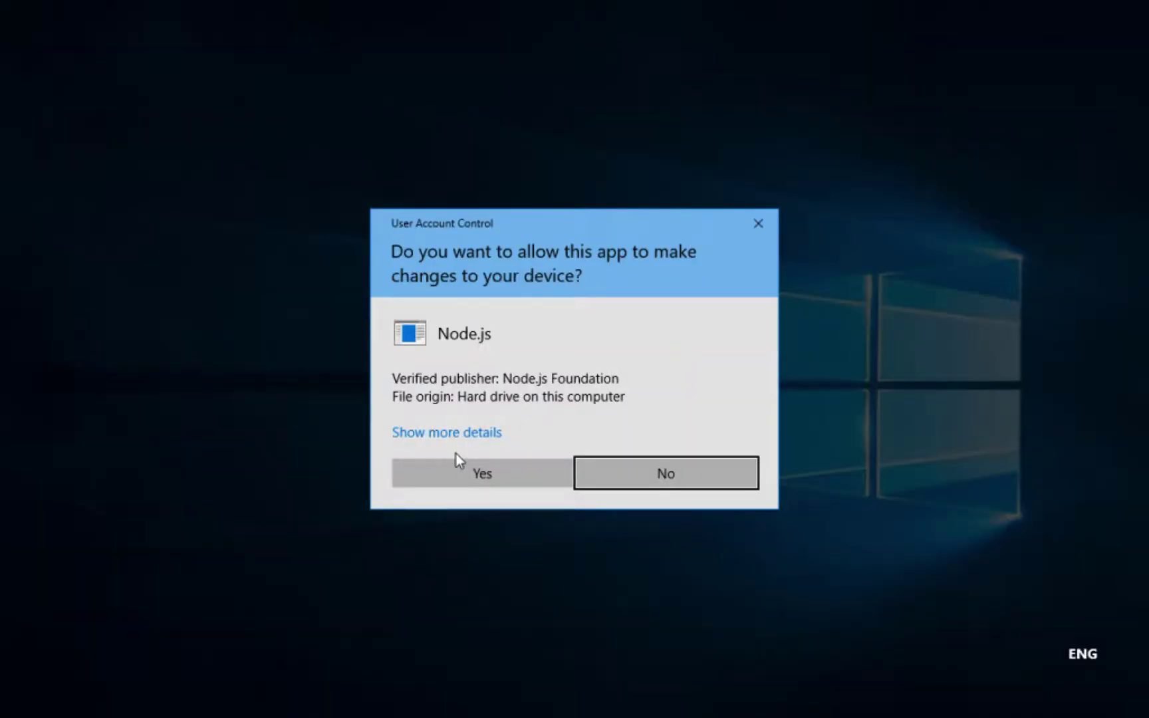
Approve the User Account Control prompt so the Node.js uninstaller can make changes.
left_click(481, 472)
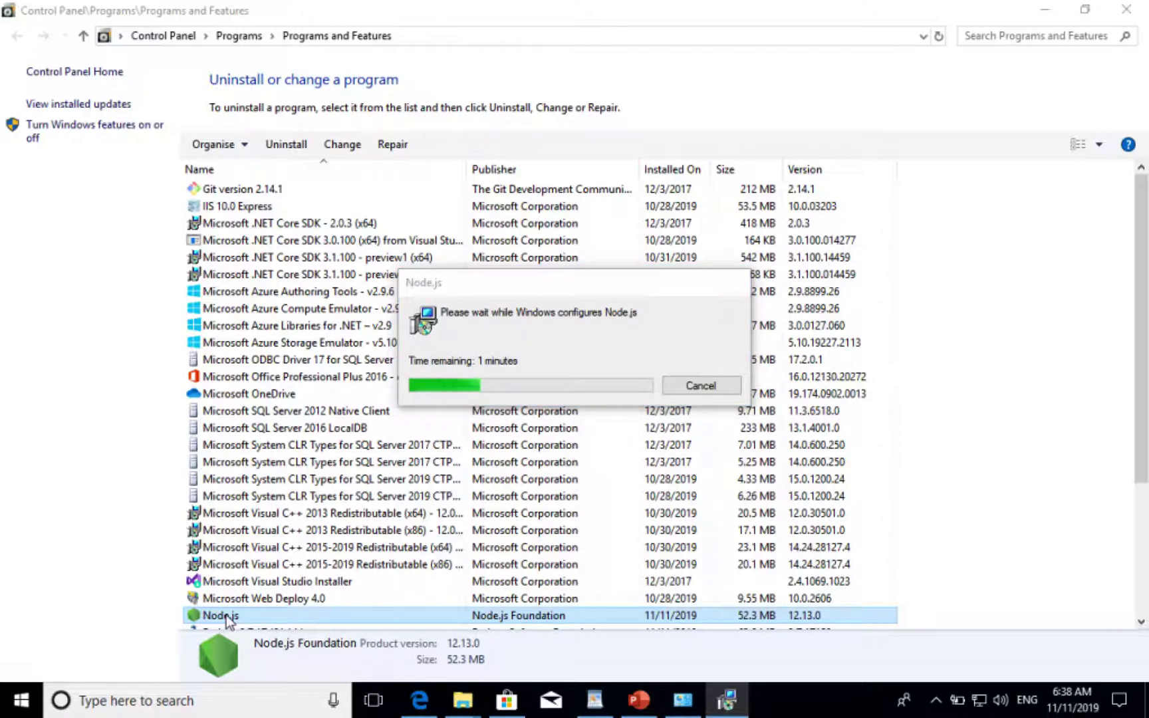
Browse File Explorer to C:\Program Files and drag the window right, beside the uninstall progress.
key("super+e")
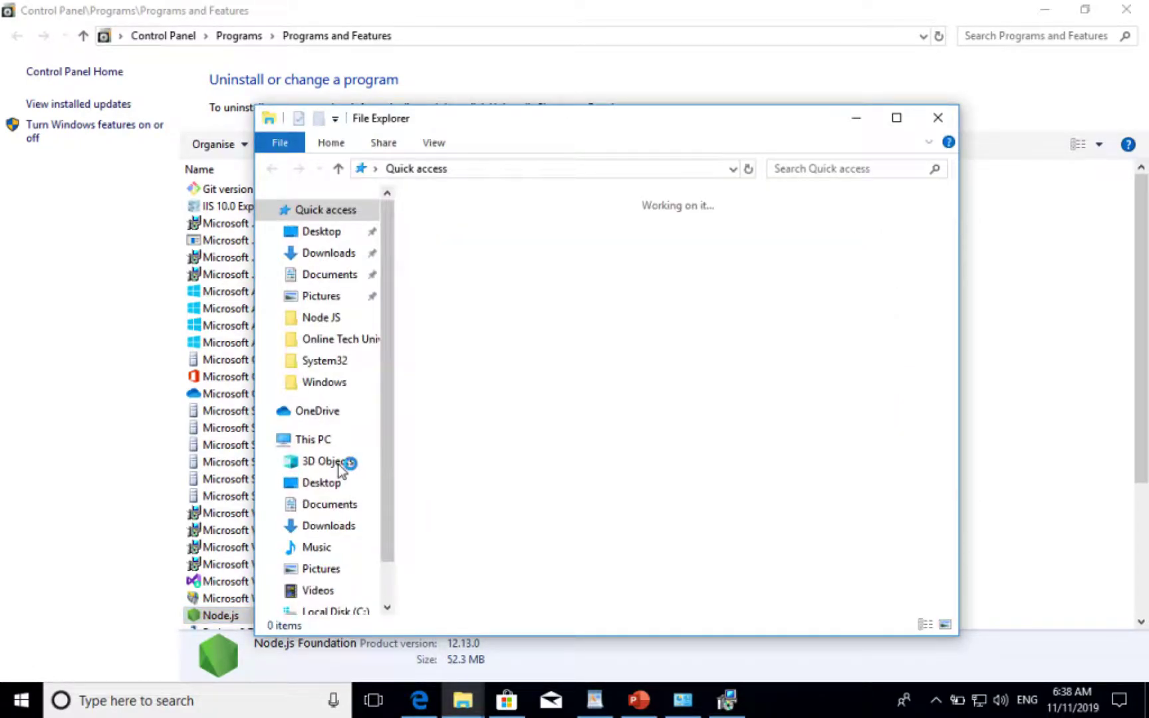
left_click(301, 442)
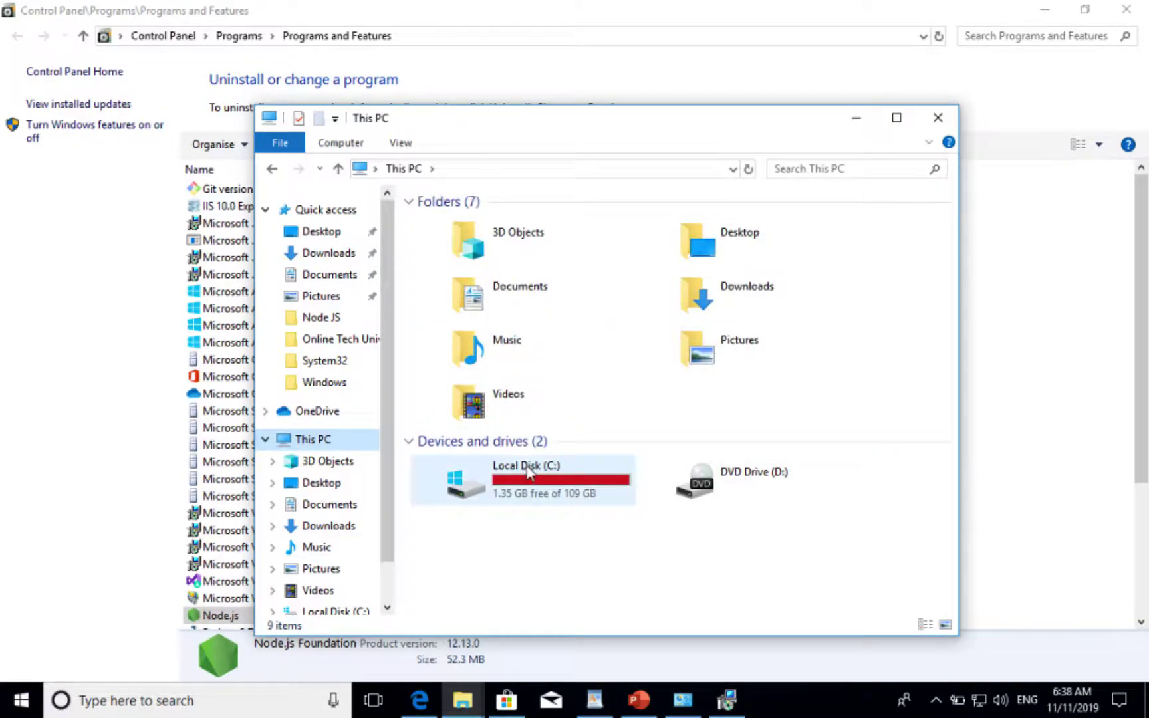
left_click(527, 469)
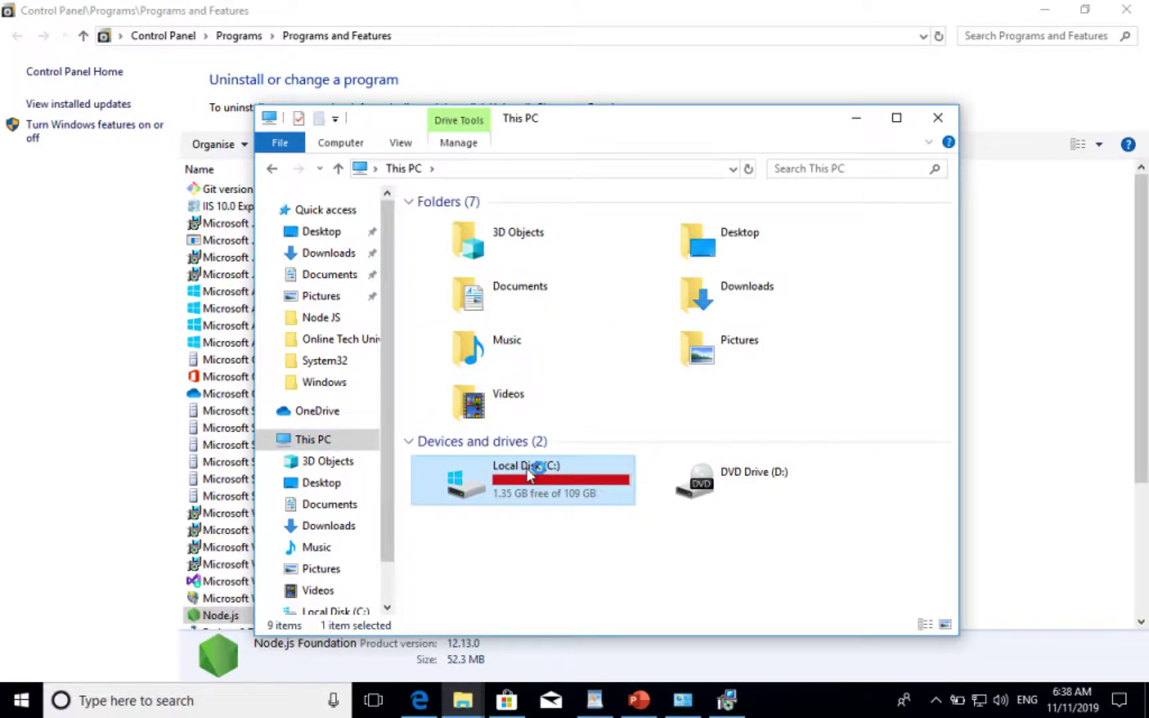
double_click(527, 469)
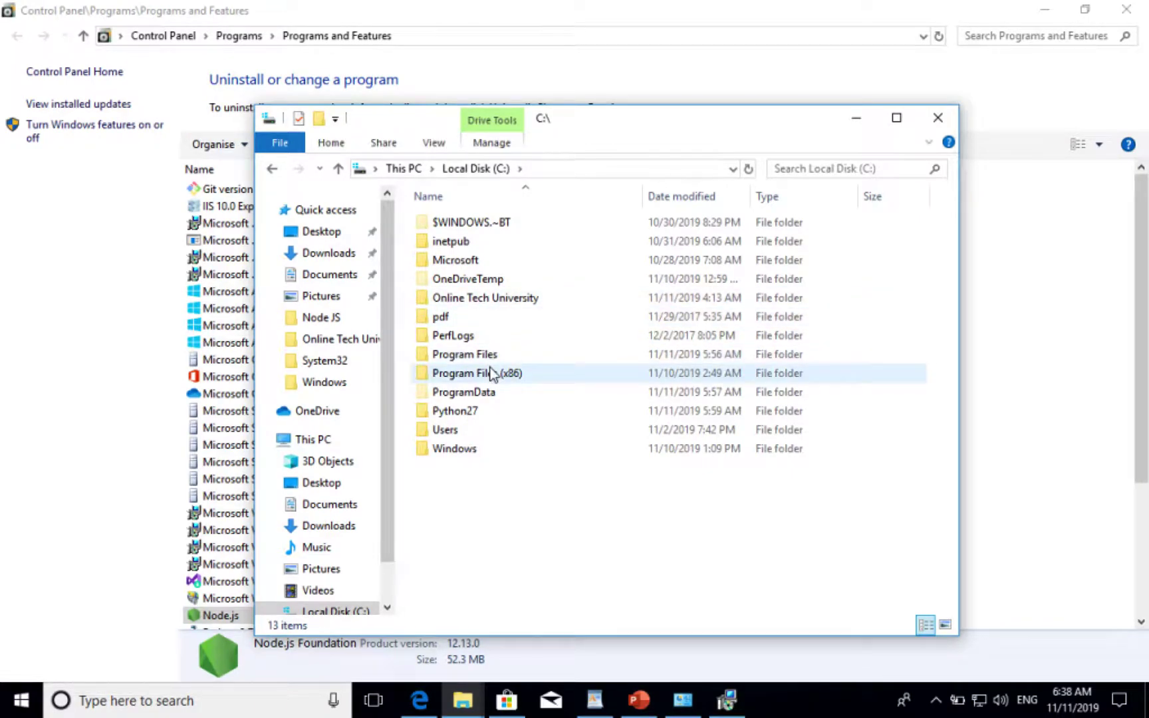
left_click(495, 354)
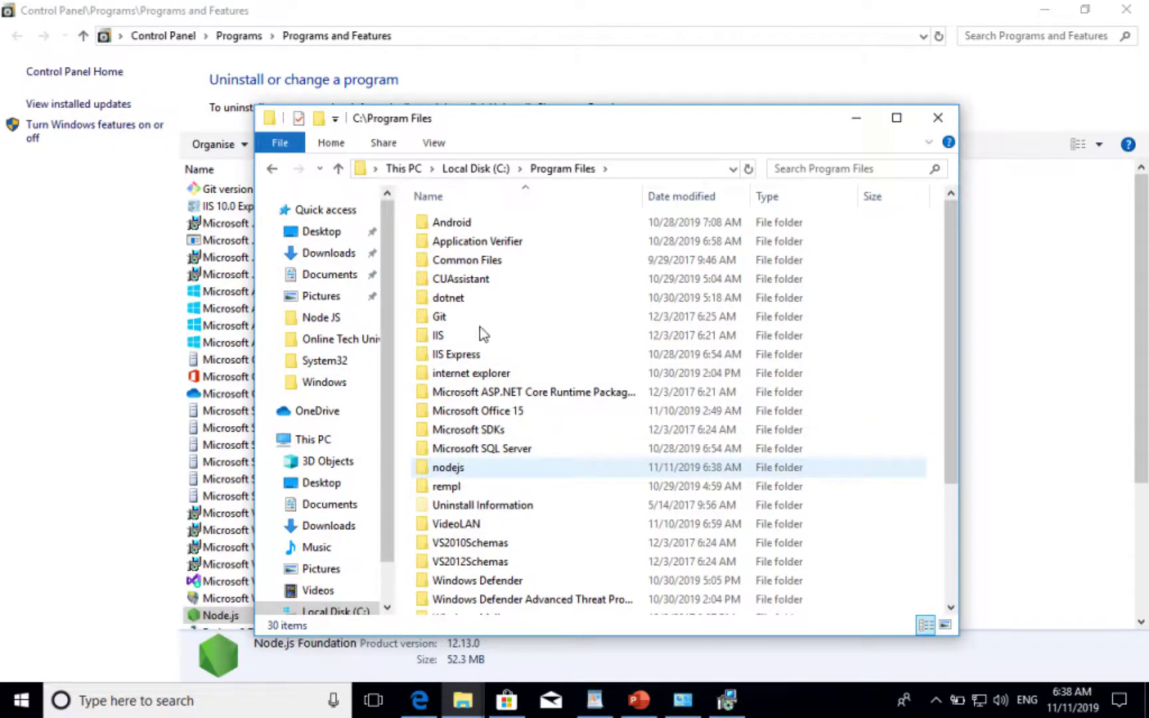
left_click_drag(568, 125, 836, 87)
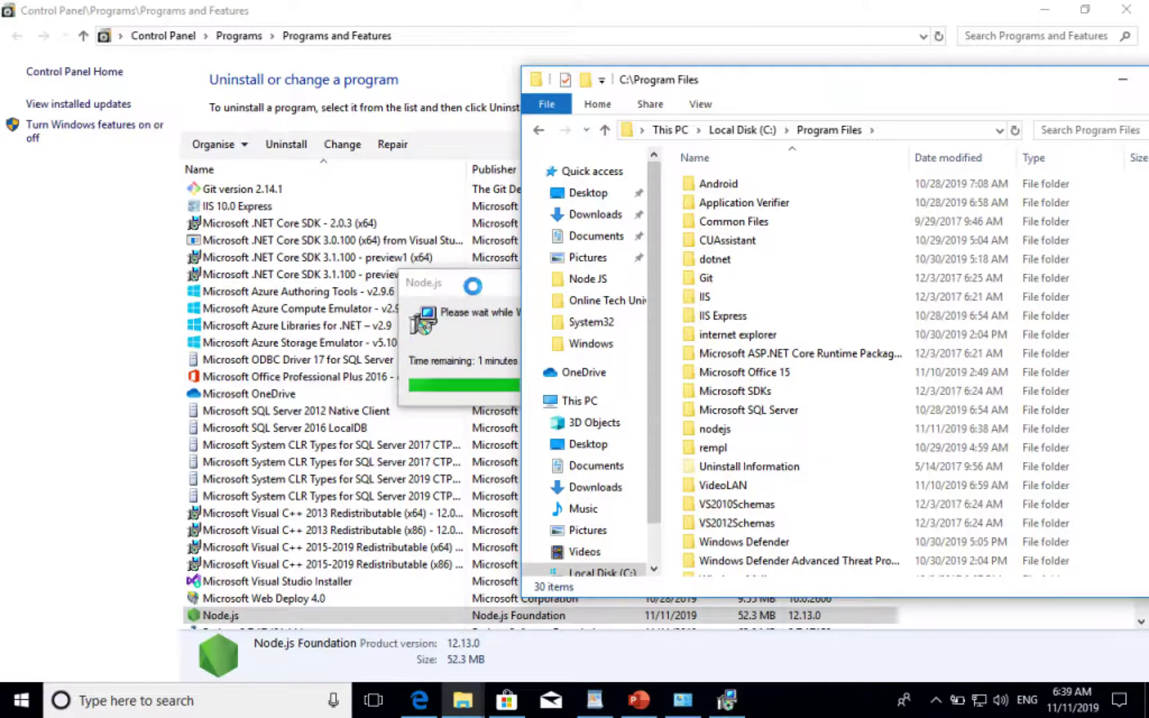
Move the Node.js uninstall progress dialog beside Explorer and wait until it reaches 0 seconds remaining.
left_click_drag(472, 286, 243, 254)
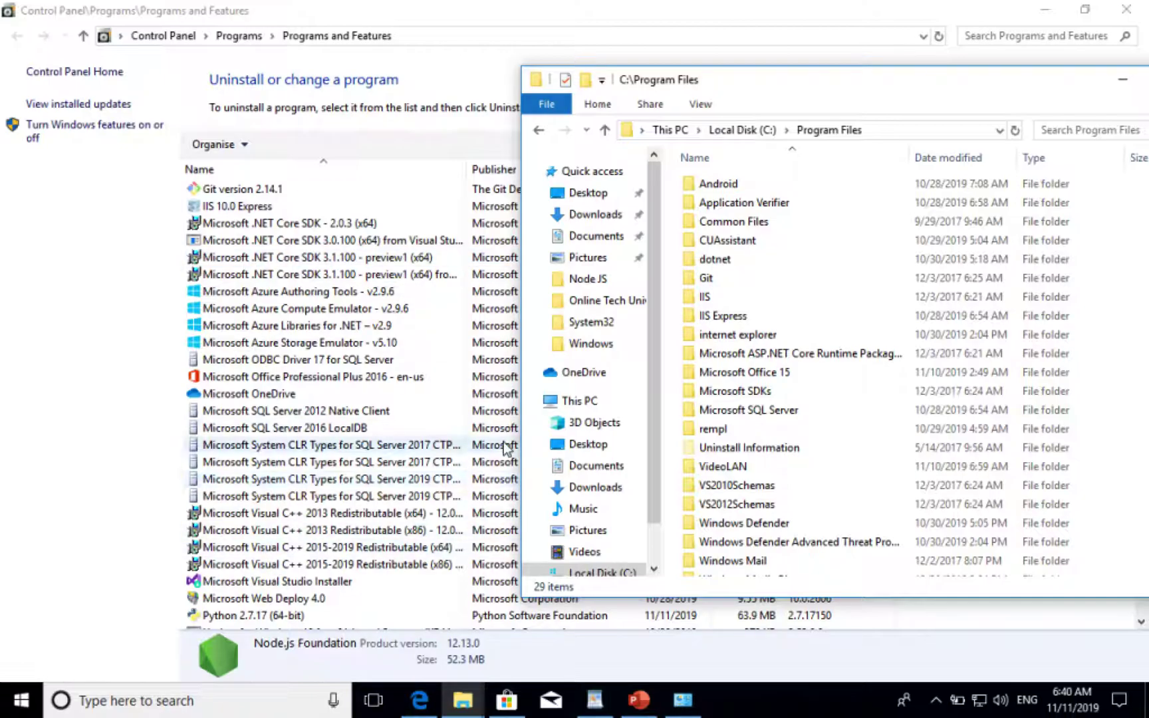
Check Program Files for nodejs, then switch to Programs and Features and scroll to confirm Node.js is absent.
left_click(747, 416)
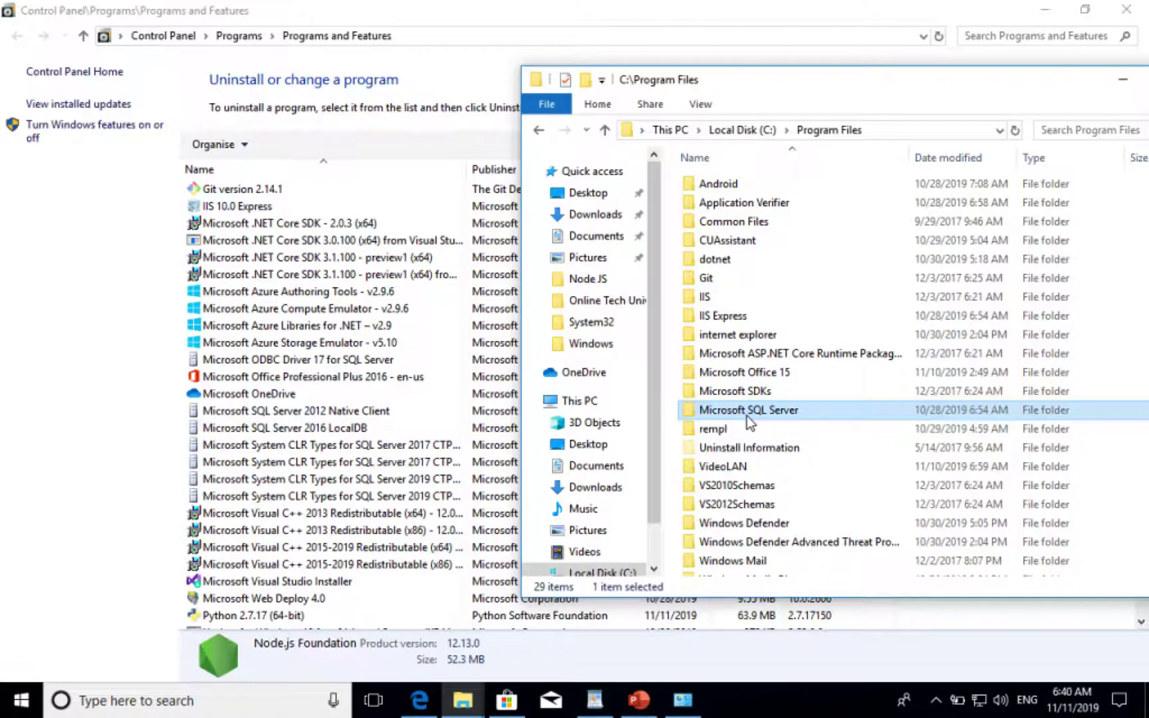
key("alt+Tab")
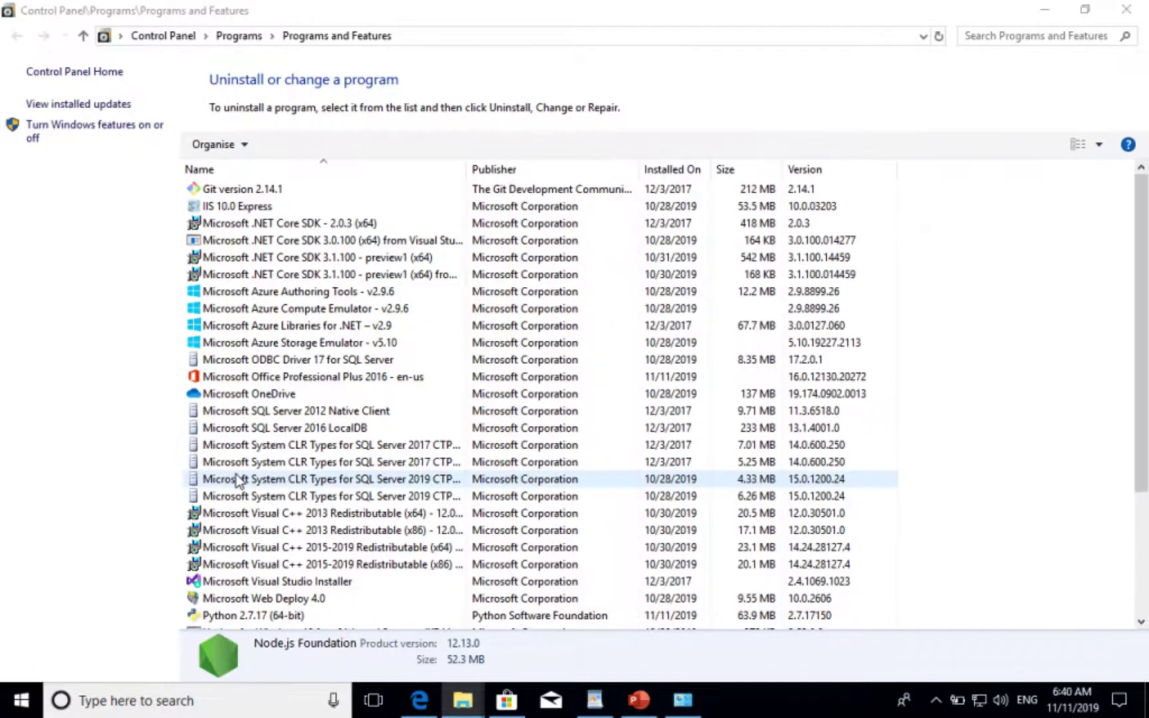
left_click(238, 479)
scroll(238, 479, "down", 3)
scroll(238, 479, "up", 1)
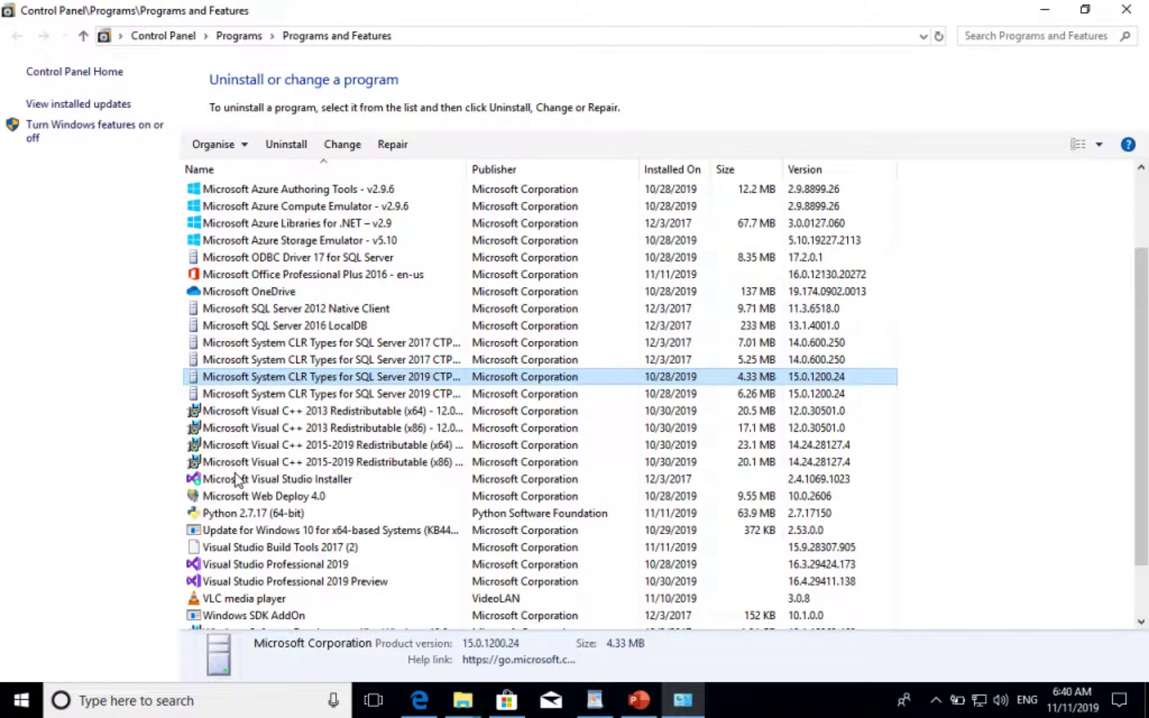